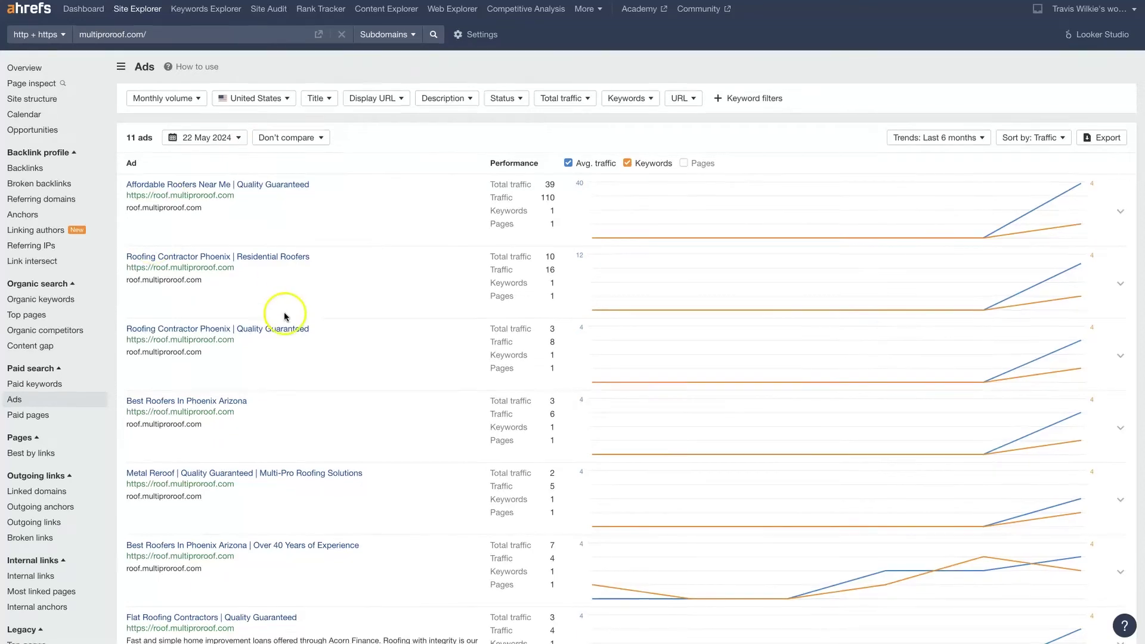
Select and copy roof.multiproroof.com from the sponsored Google ad's URL line.
scroll(281, 312, "down", 1)
scroll(281, 313, "down", 4)
scroll(283, 316, "down", 4)
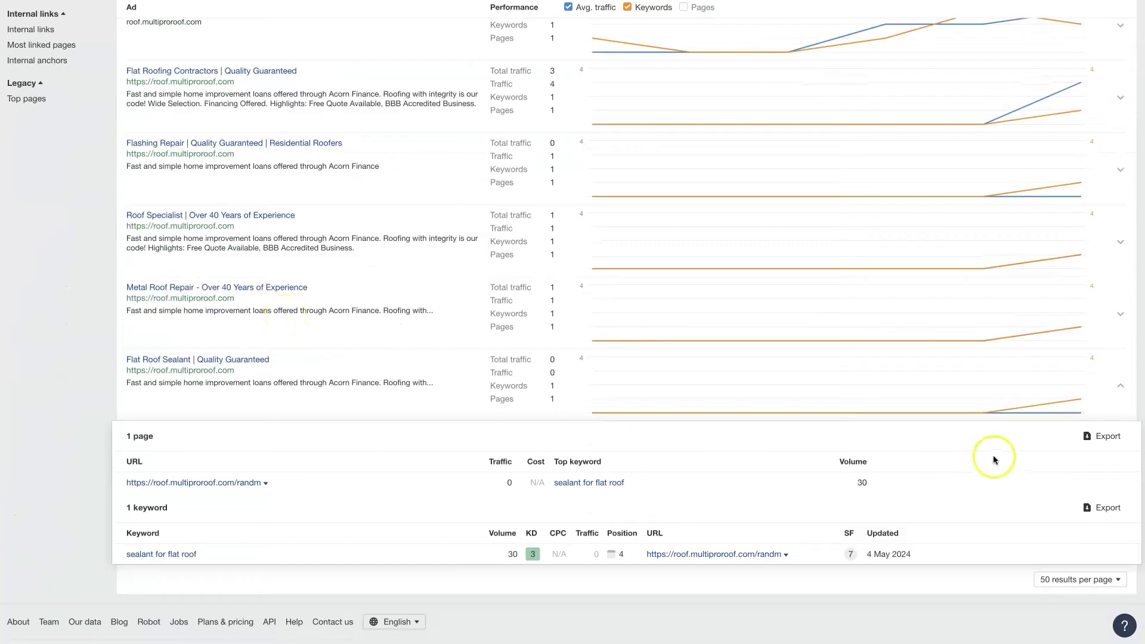
scroll(471, 411, "up", 5)
scroll(477, 420, "up", 5)
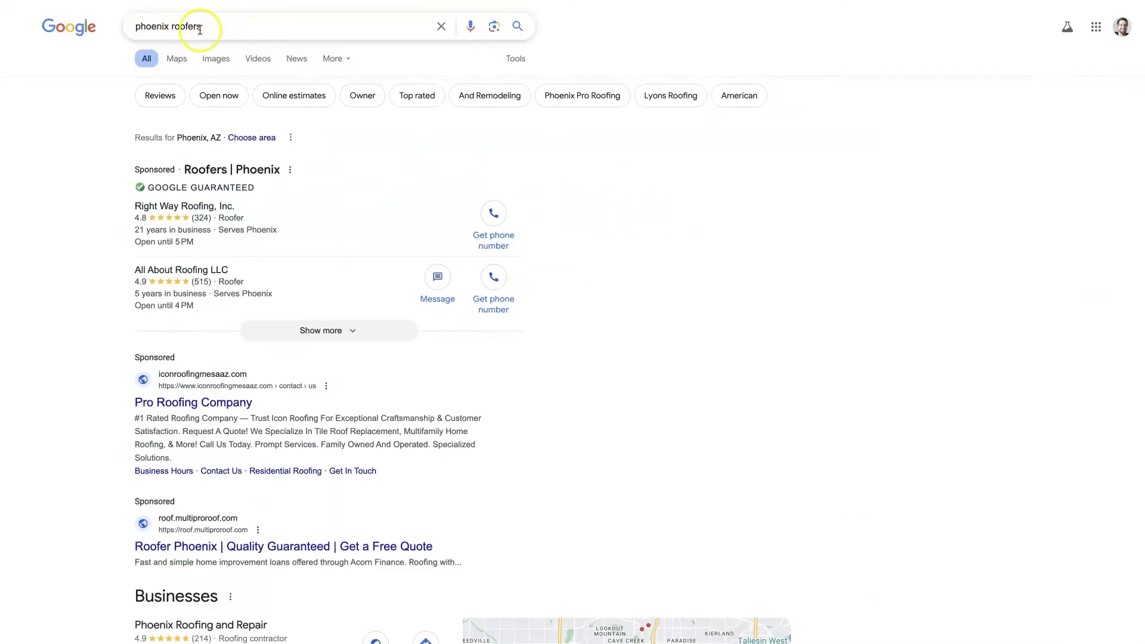
scroll(524, 360, "down", 1)
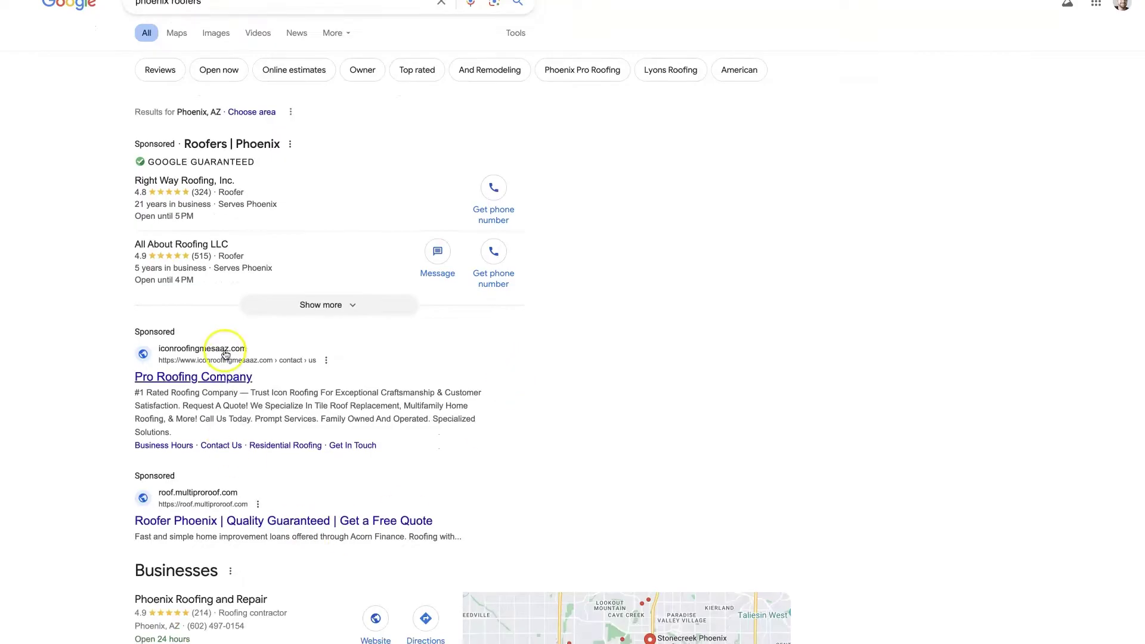
scroll(206, 456, "down", 1)
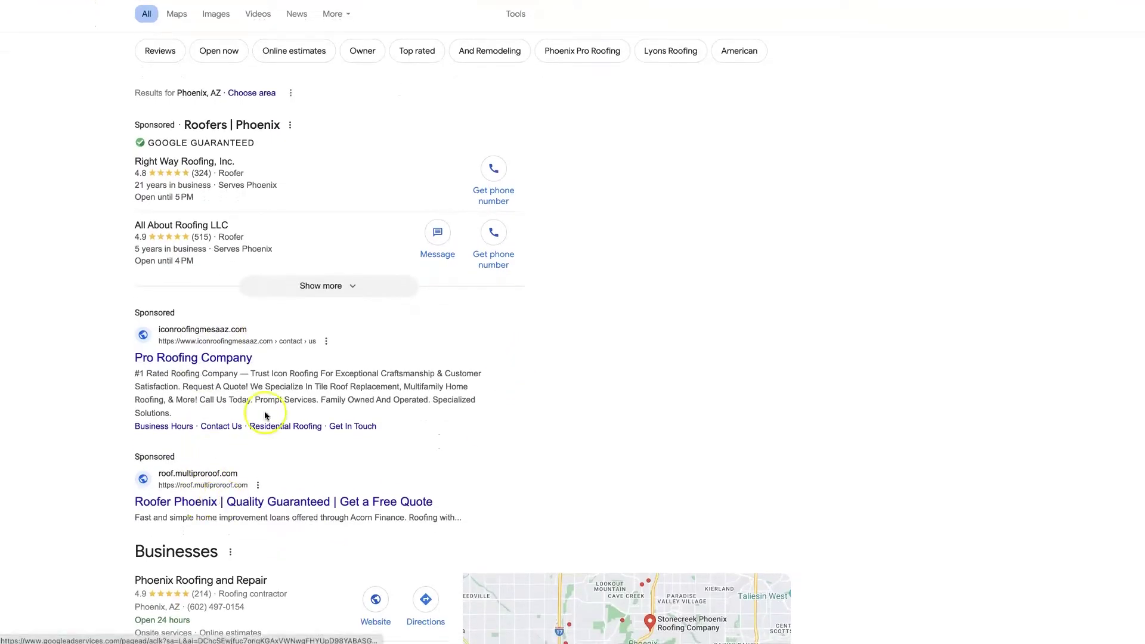
left_click_drag(252, 468, 182, 477)
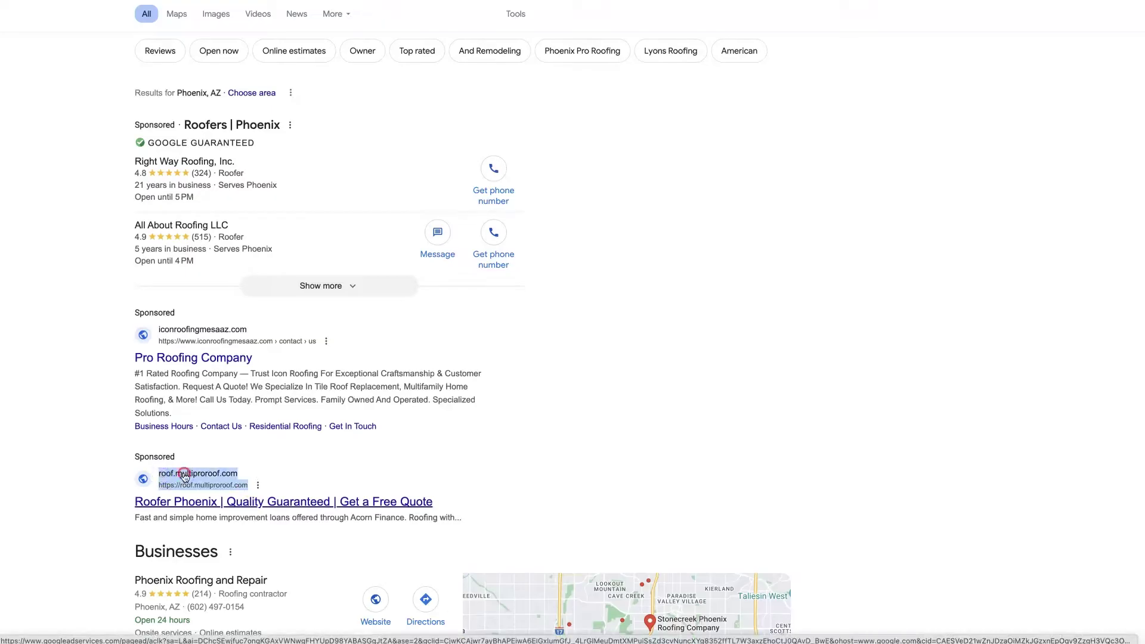
right_click(184, 475)
left_click(301, 570)
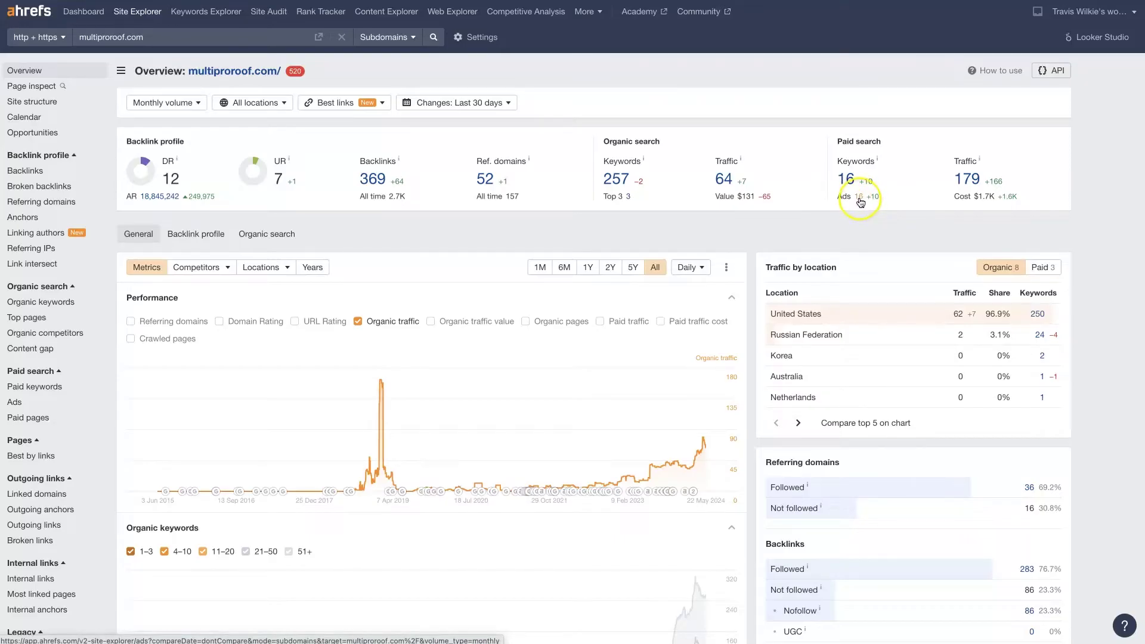
Open multiproroof.com's paid Ads report and collapse the Flat Roof Sealant ad's details.
left_click(859, 198)
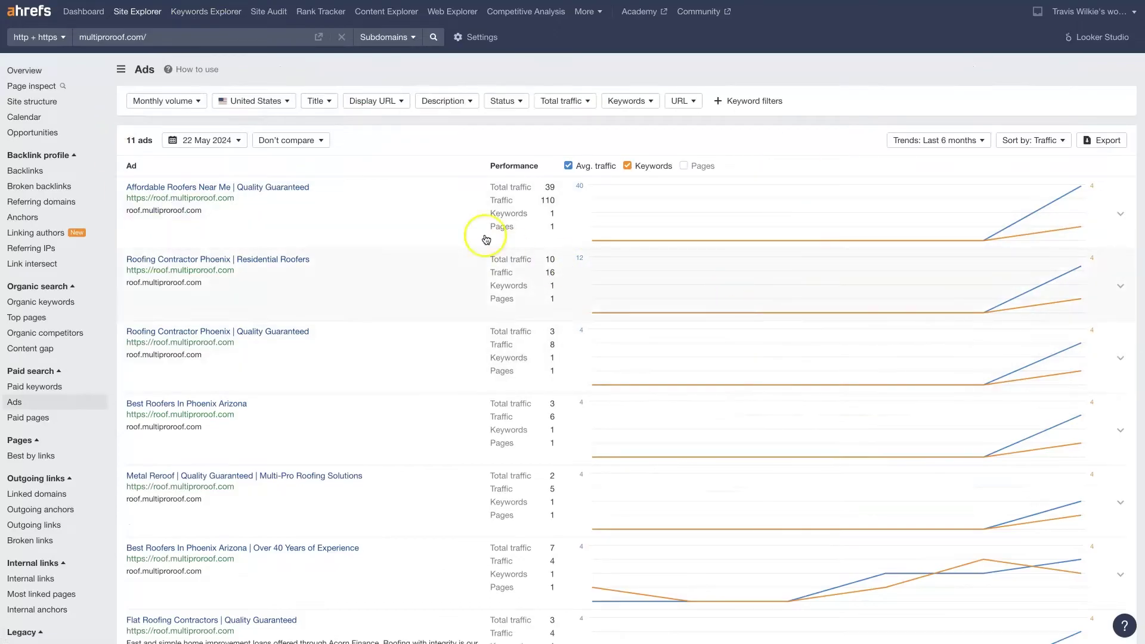
scroll(395, 217, "down", 10)
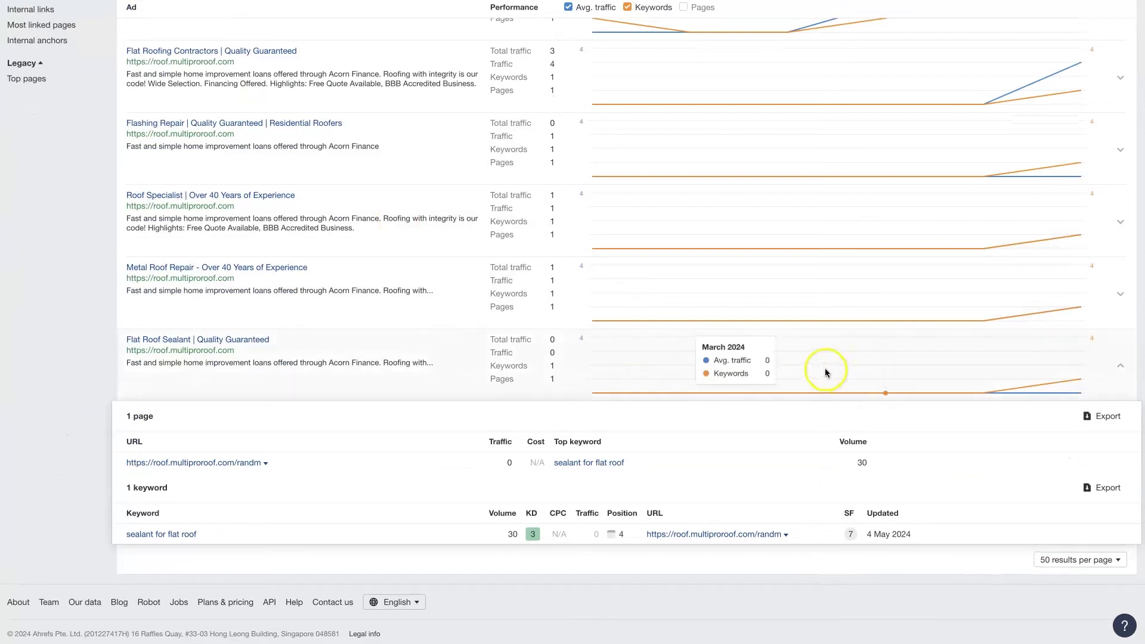
left_click(1121, 368)
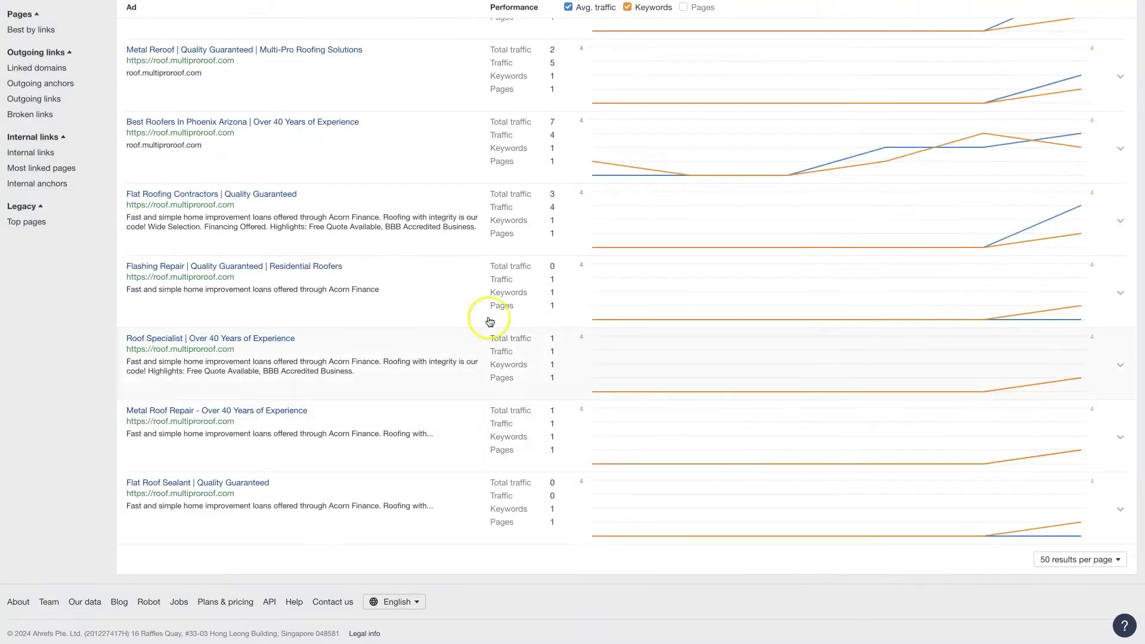
scroll(475, 310, "up", 8)
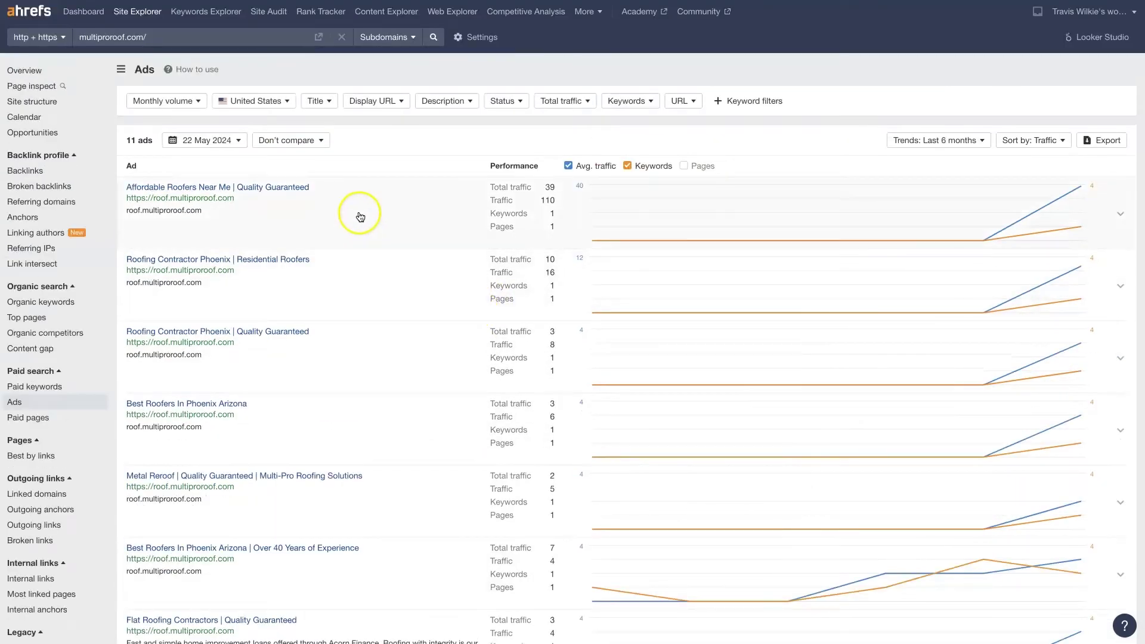
Bring up the ads export dialog, cancel it, and scan the 11 ads.
left_click(1112, 144)
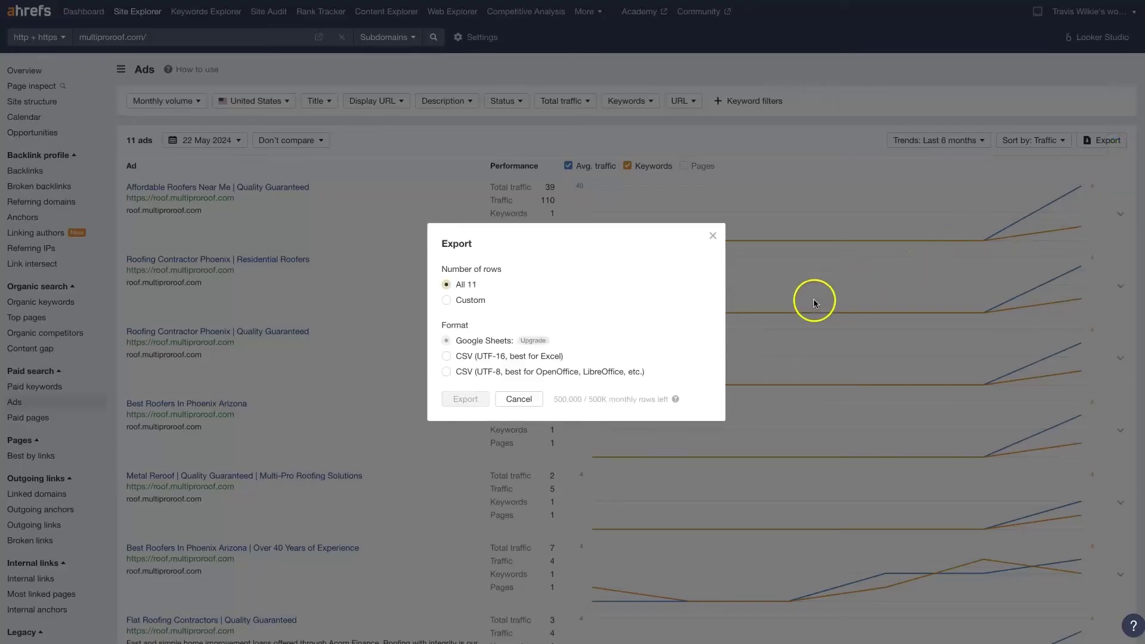
left_click(713, 235)
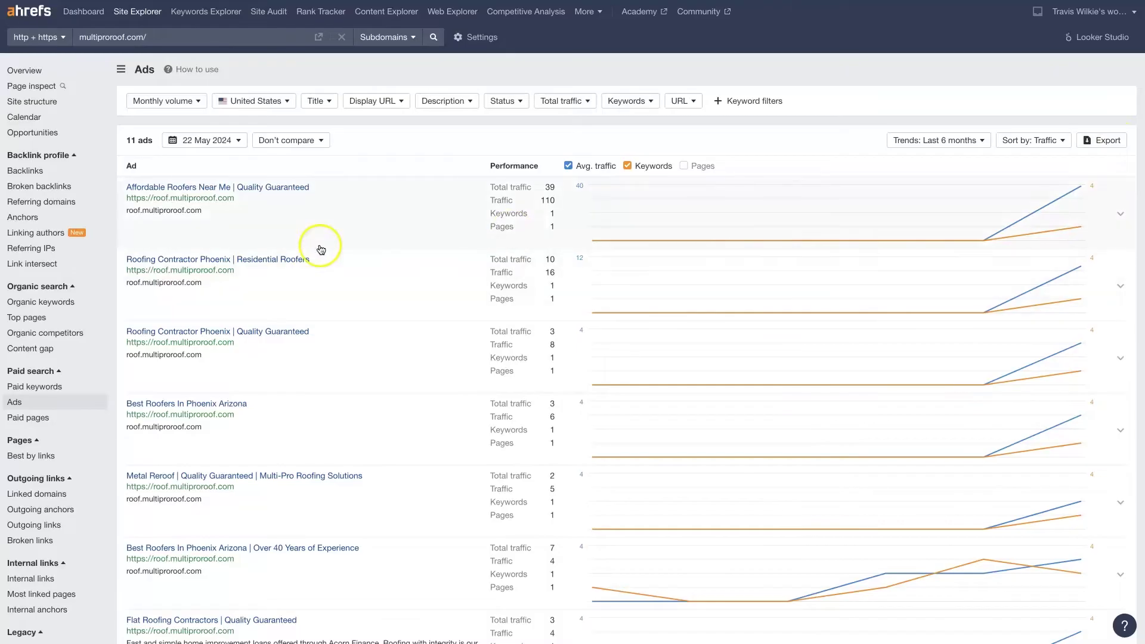
scroll(304, 216, "down", 8)
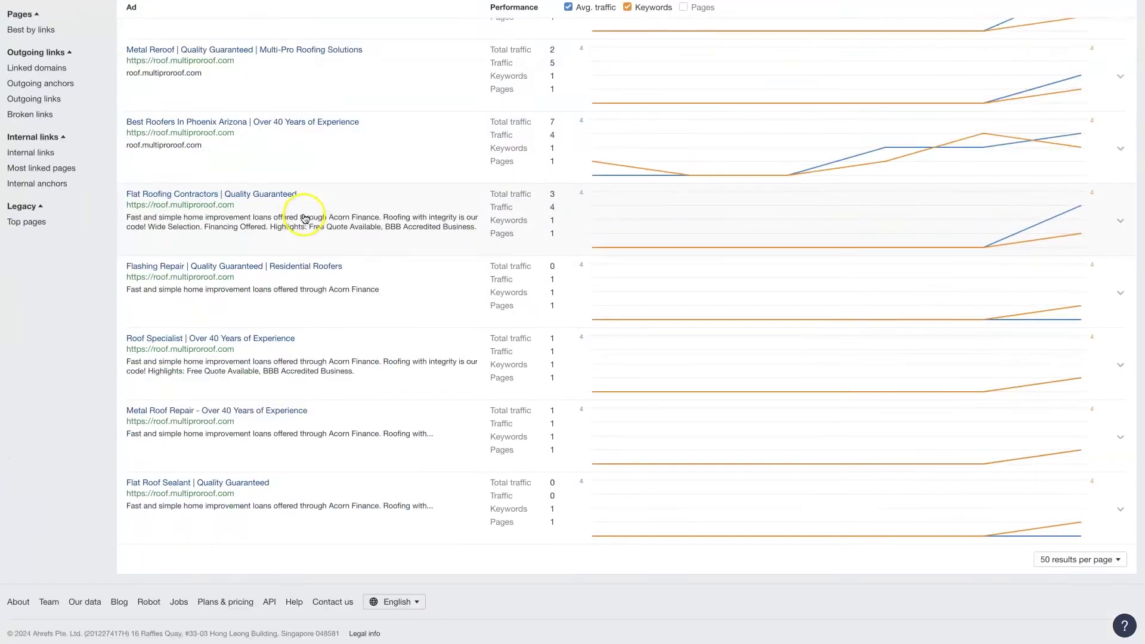
scroll(325, 340, "up", 8)
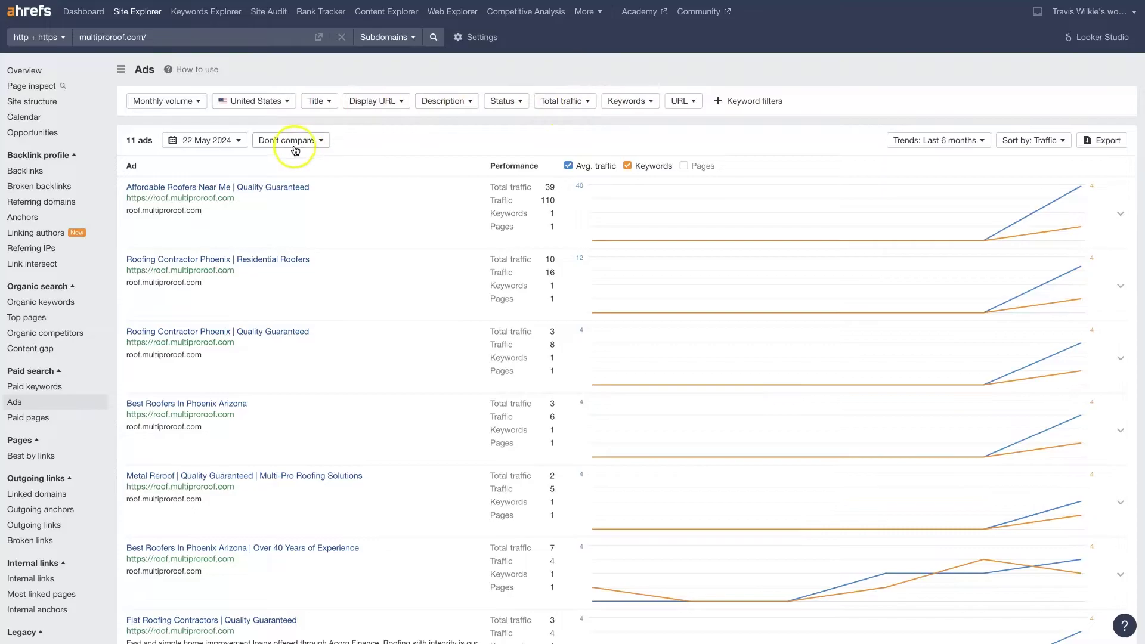
left_click(374, 102)
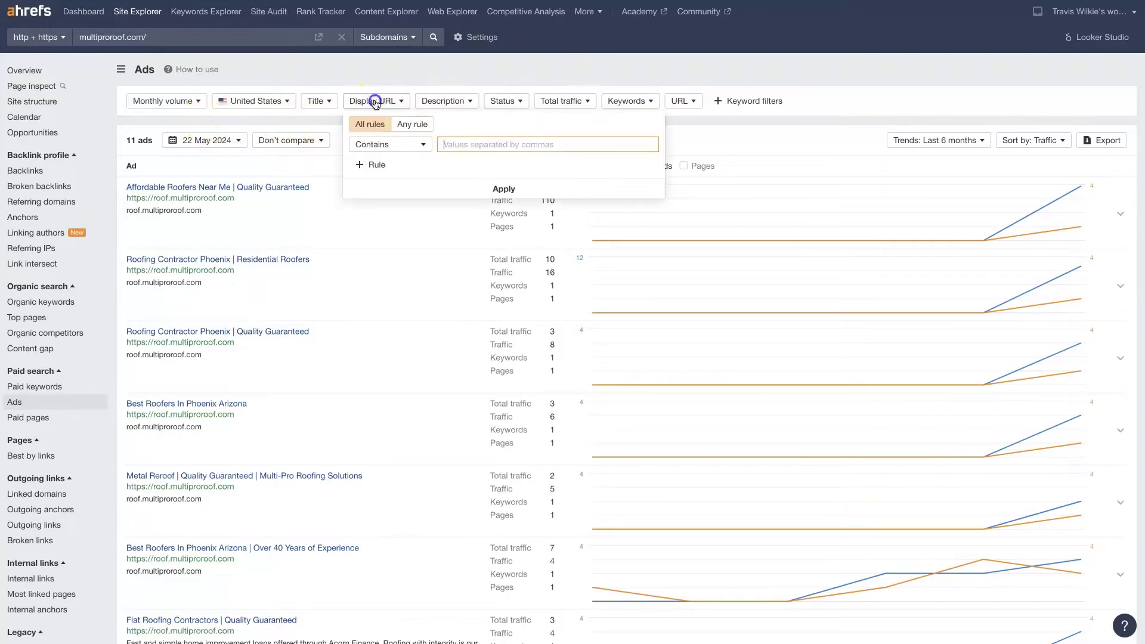
left_click(525, 68)
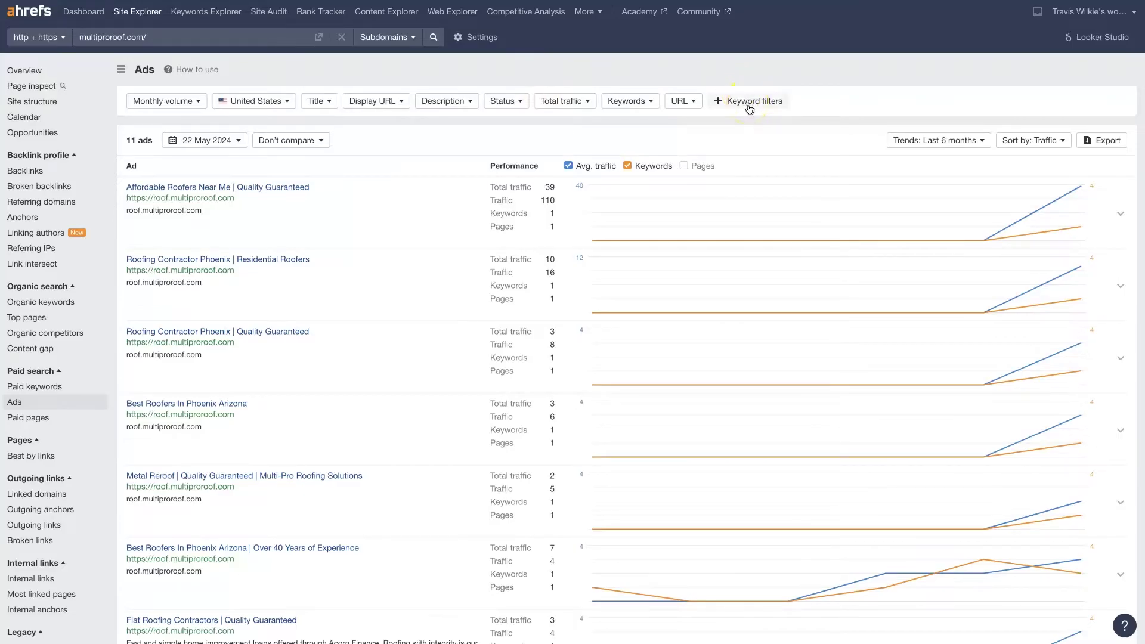
left_click(683, 165)
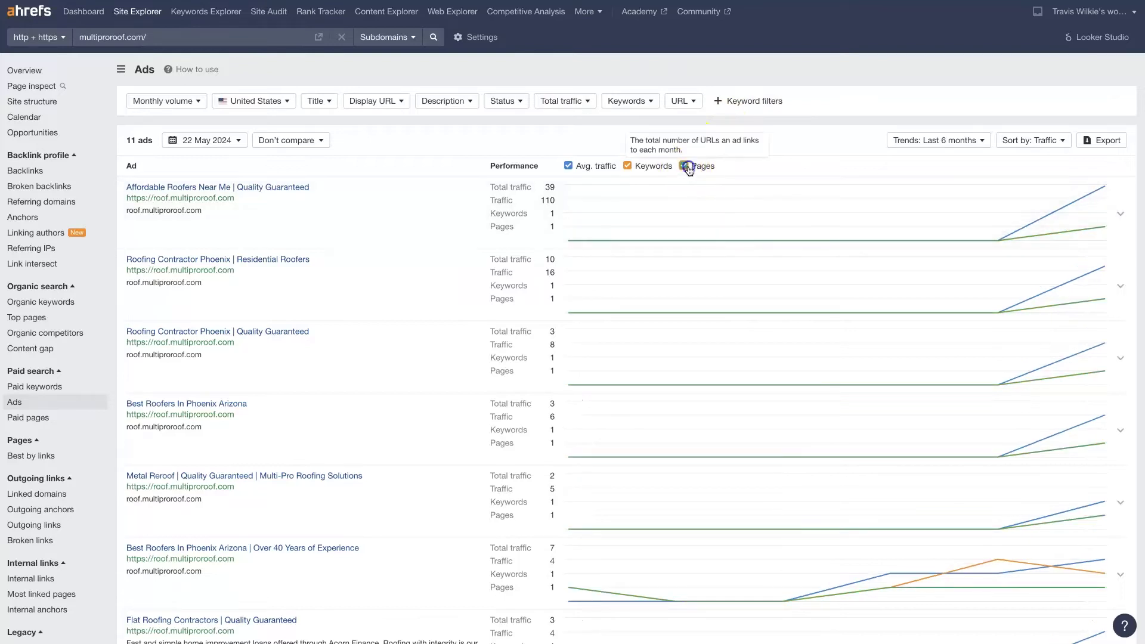
left_click(686, 166)
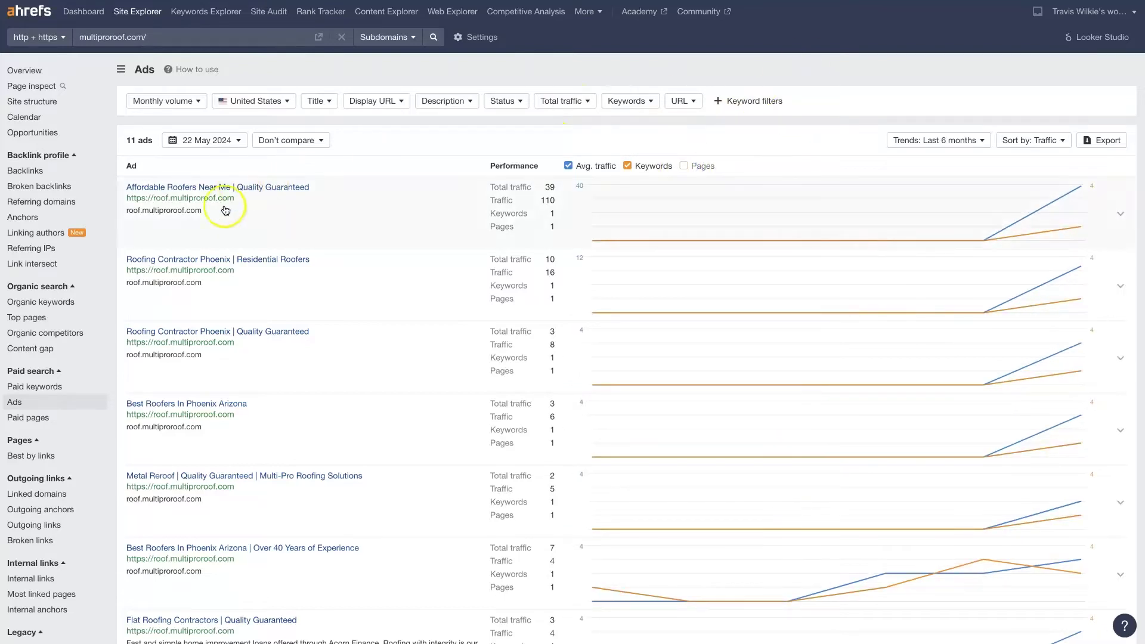
Expand the top ad to show its 110-traffic landing page and keyword.
left_click(1120, 215)
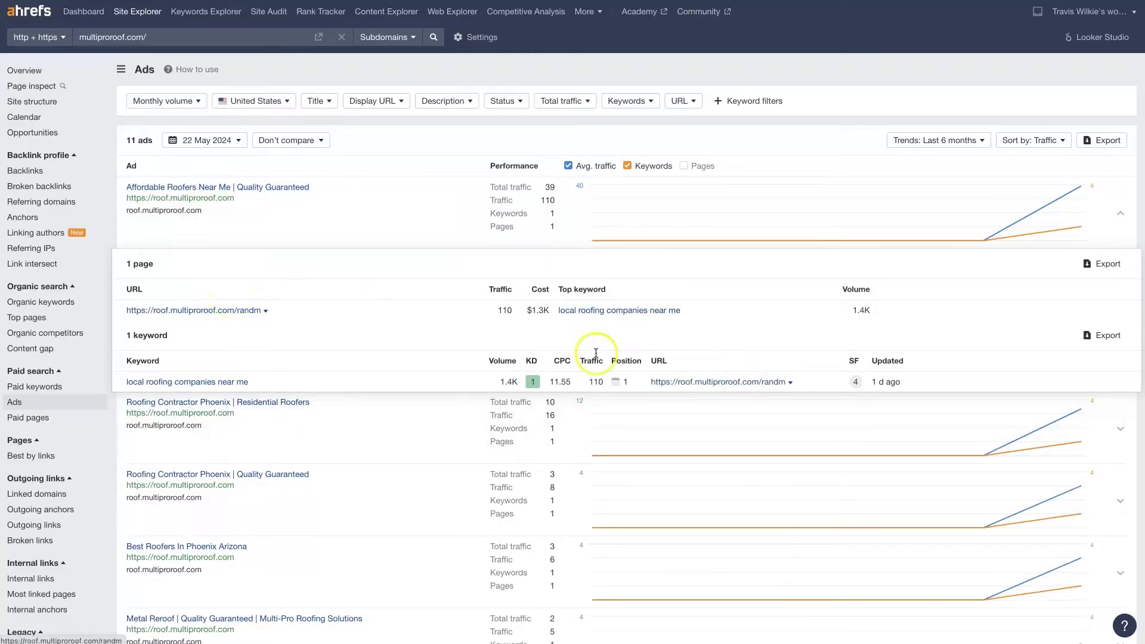
Open the Roof Repair & Maintenance landing page and scroll its free-quote form and recent jobs.
left_click(222, 312)
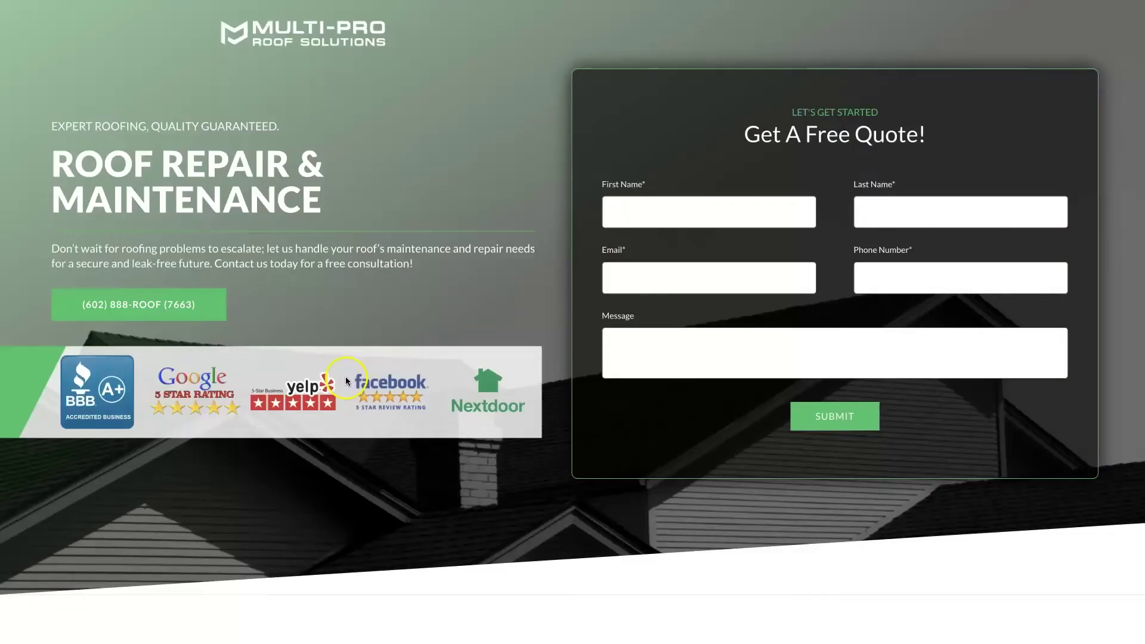
key("ctrl+w")
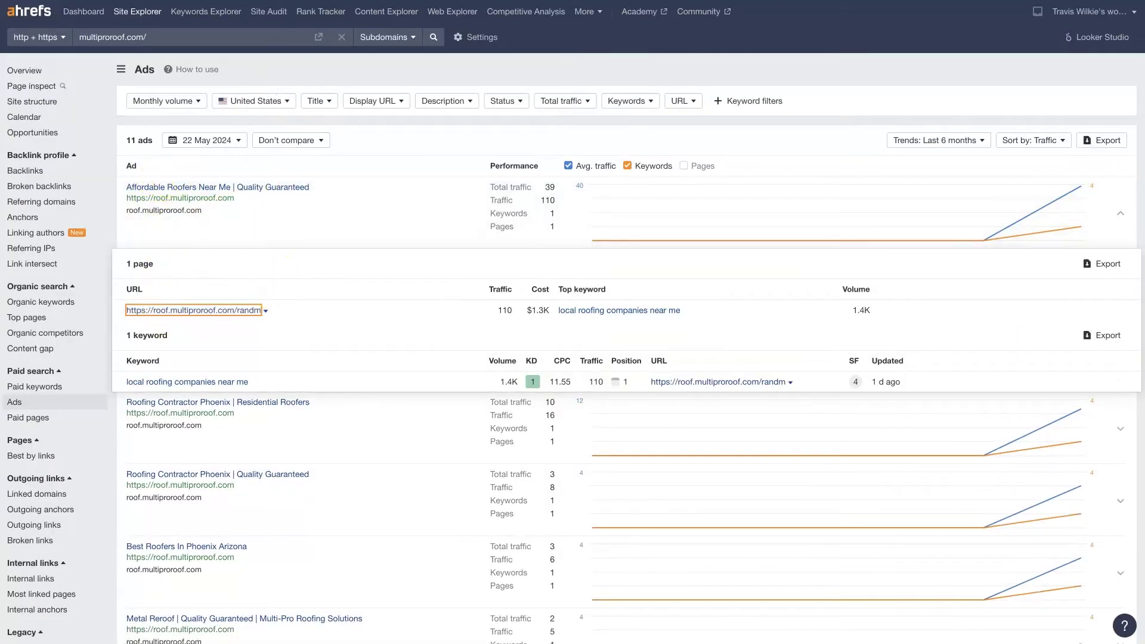
scroll(451, 296, "down", 10)
scroll(486, 319, "down", 5)
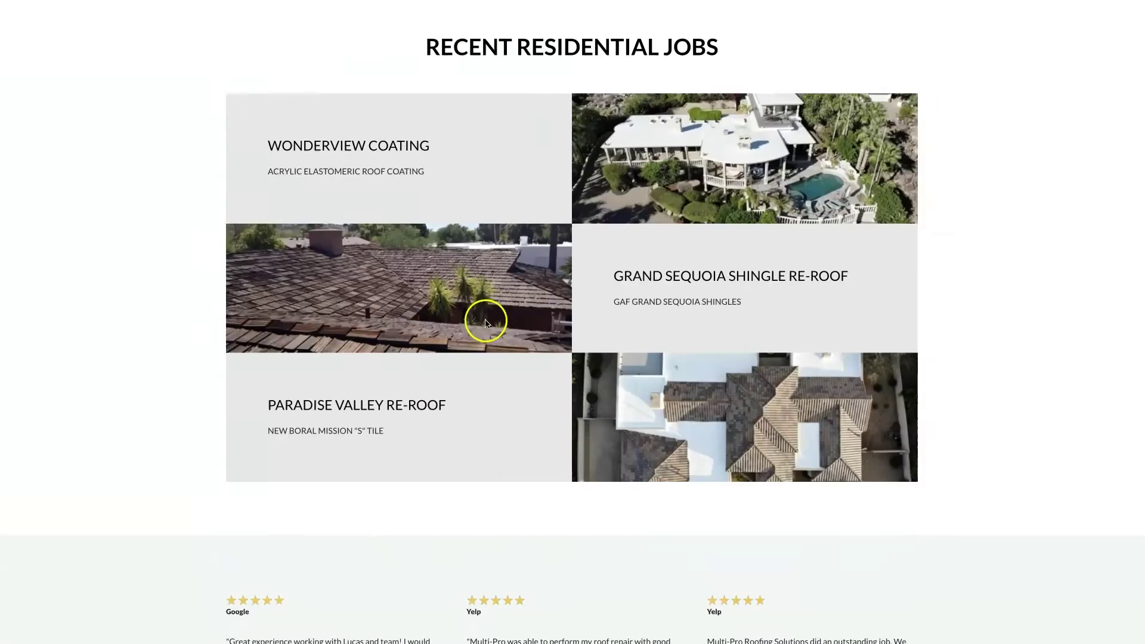
scroll(485, 320, "down", 10)
scroll(485, 319, "down", 1)
key("Home")
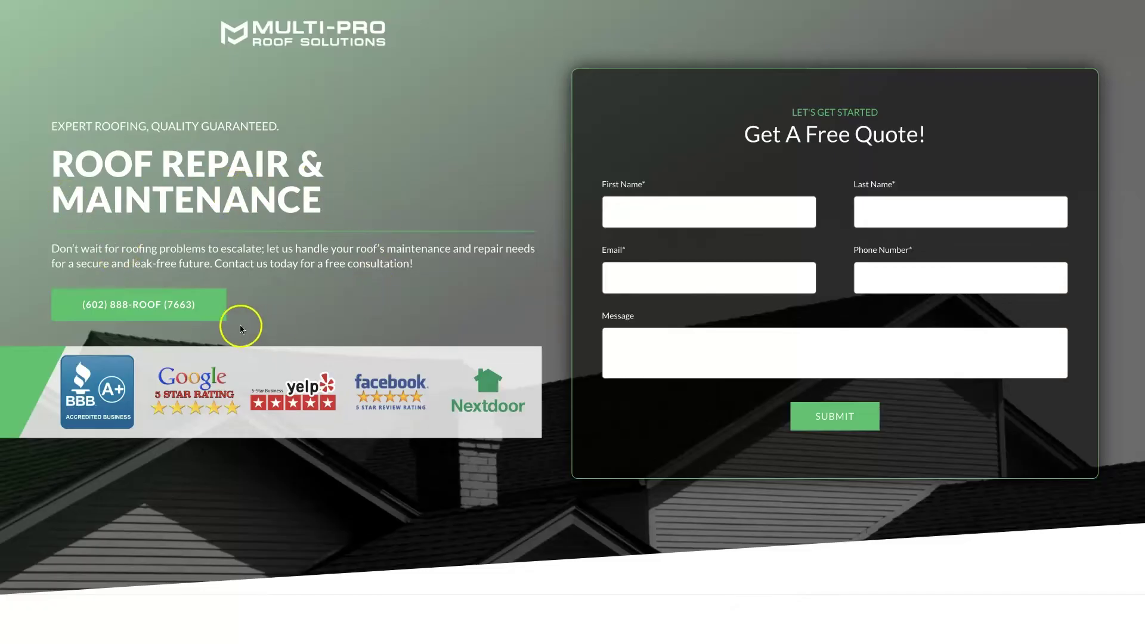
scroll(625, 202, "down", 7)
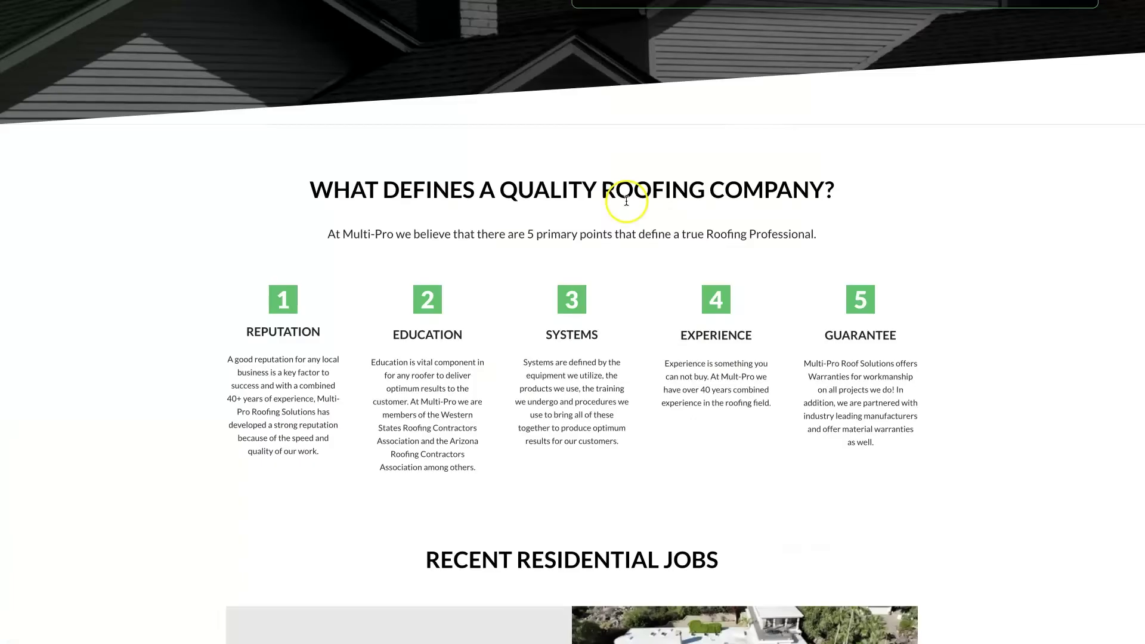
scroll(626, 201, "down", 2)
scroll(626, 201, "down", 5)
key("Home")
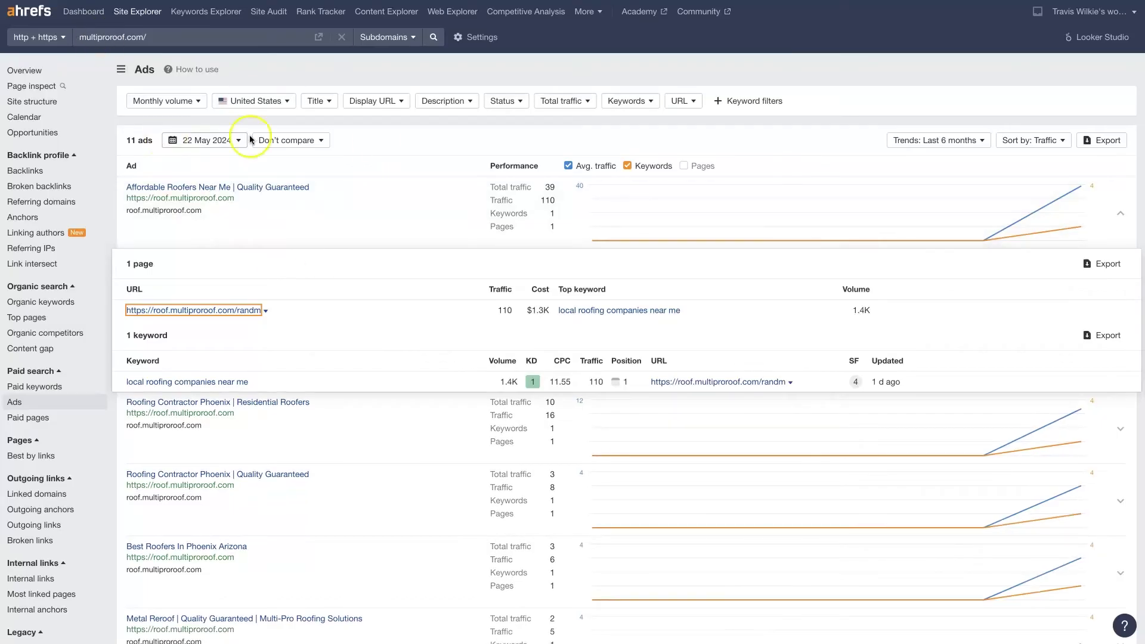
Scroll the lower ads, expanding then collapsing the Flat Roofing Contractors ad's page and keyword.
scroll(223, 335, "down", 2)
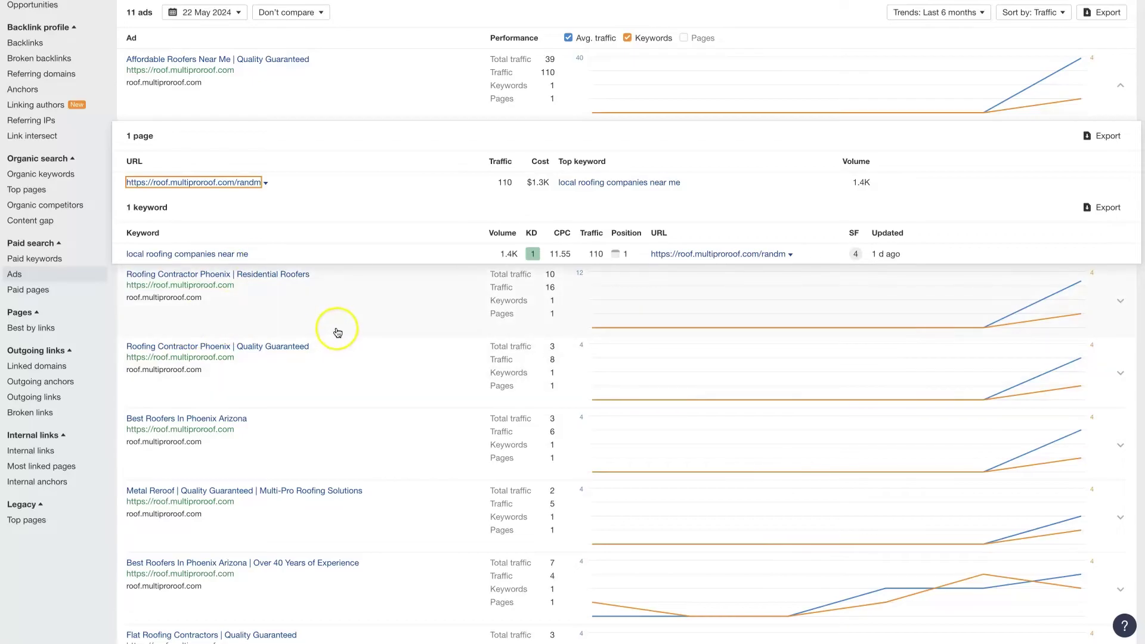
scroll(338, 332, "down", 1)
scroll(375, 278, "down", 2)
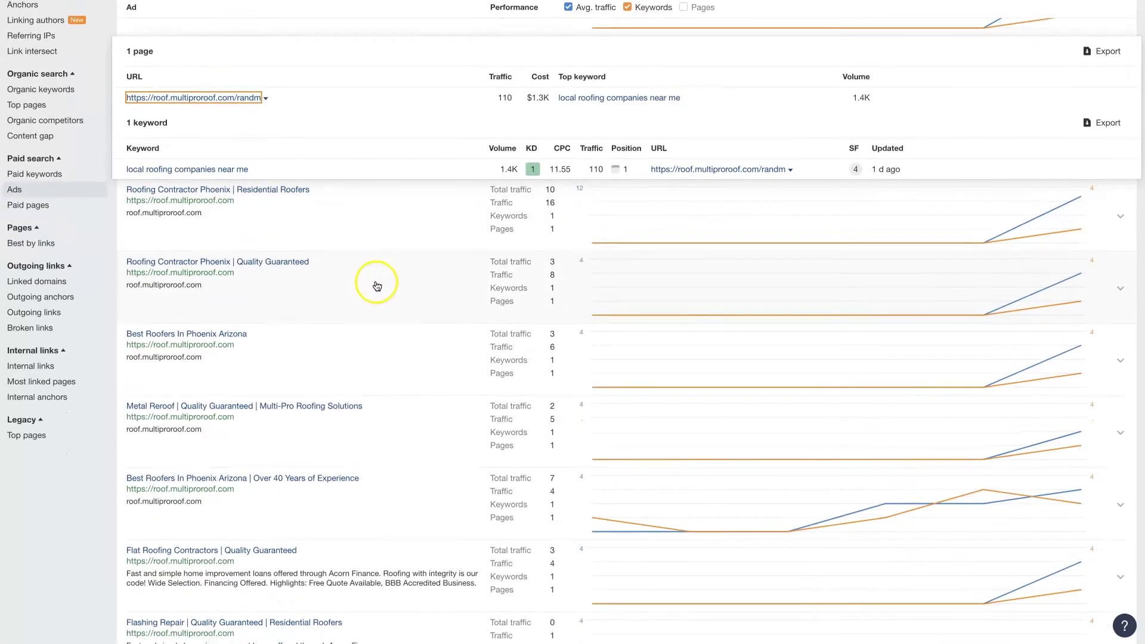
scroll(369, 287, "down", 1)
scroll(334, 375, "down", 1)
scroll(301, 467, "down", 2)
scroll(334, 358, "down", 2)
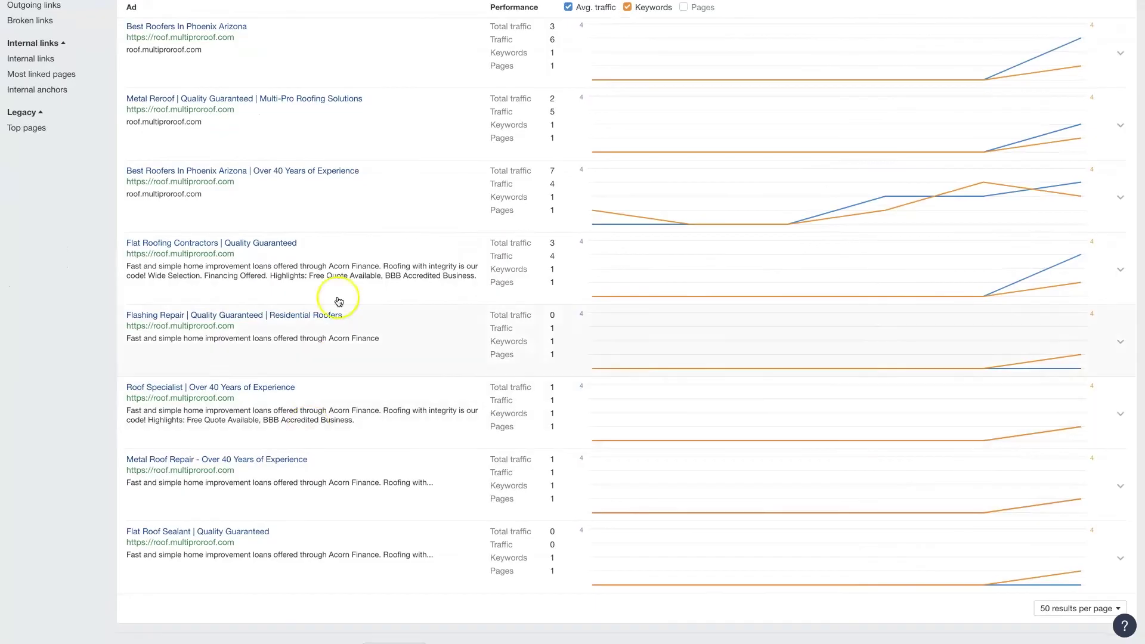
left_click(1120, 269)
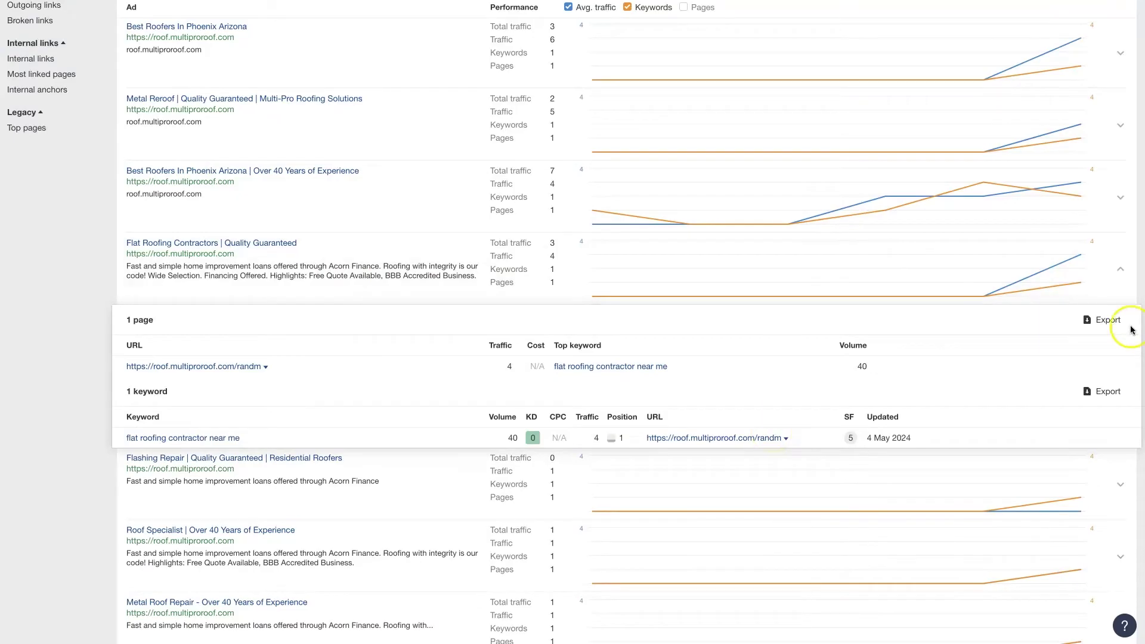
left_click(1119, 269)
scroll(237, 298, "down", 1)
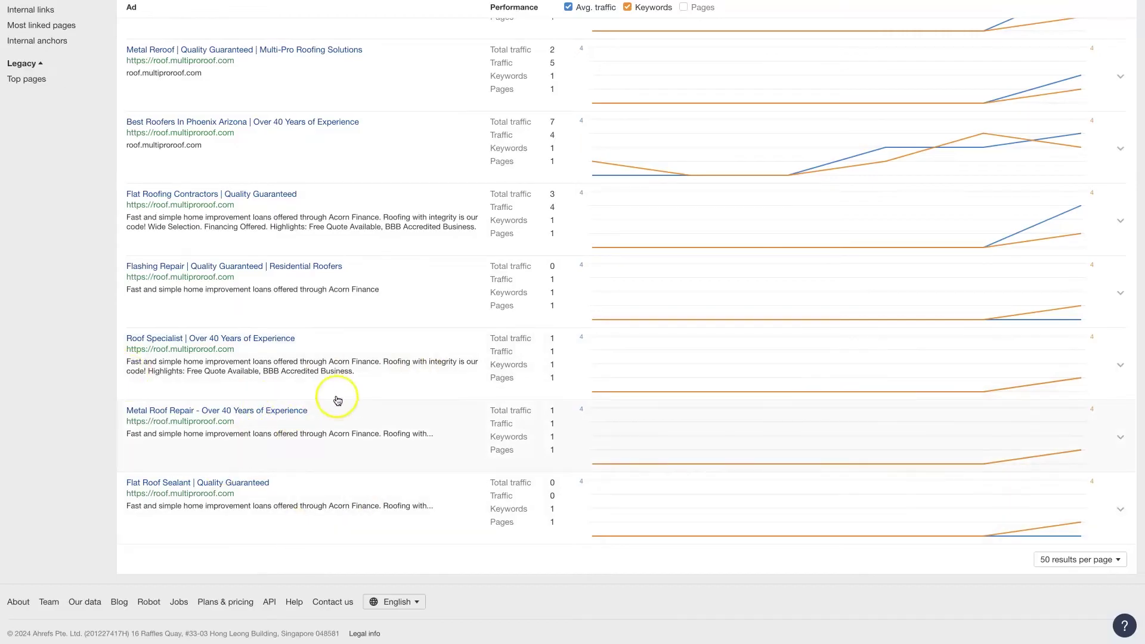
scroll(381, 405, "up", 2)
Collapse the Affordable Roofers Near Me ad's page and keyword details.
scroll(393, 400, "up", 6)
scroll(405, 401, "up", 2)
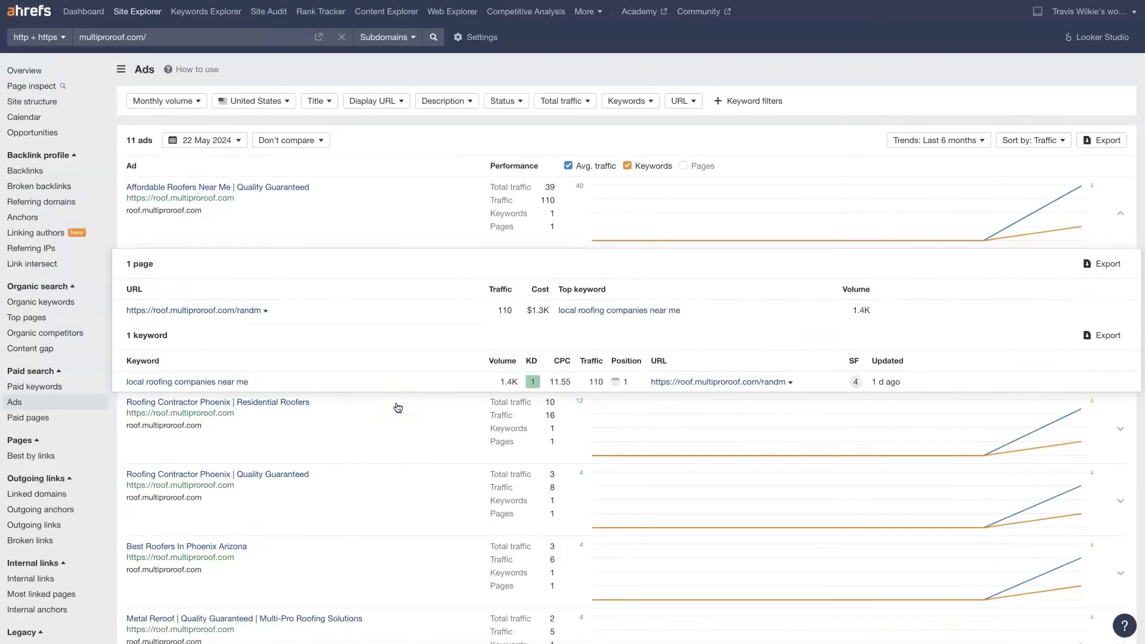
left_click(1122, 216)
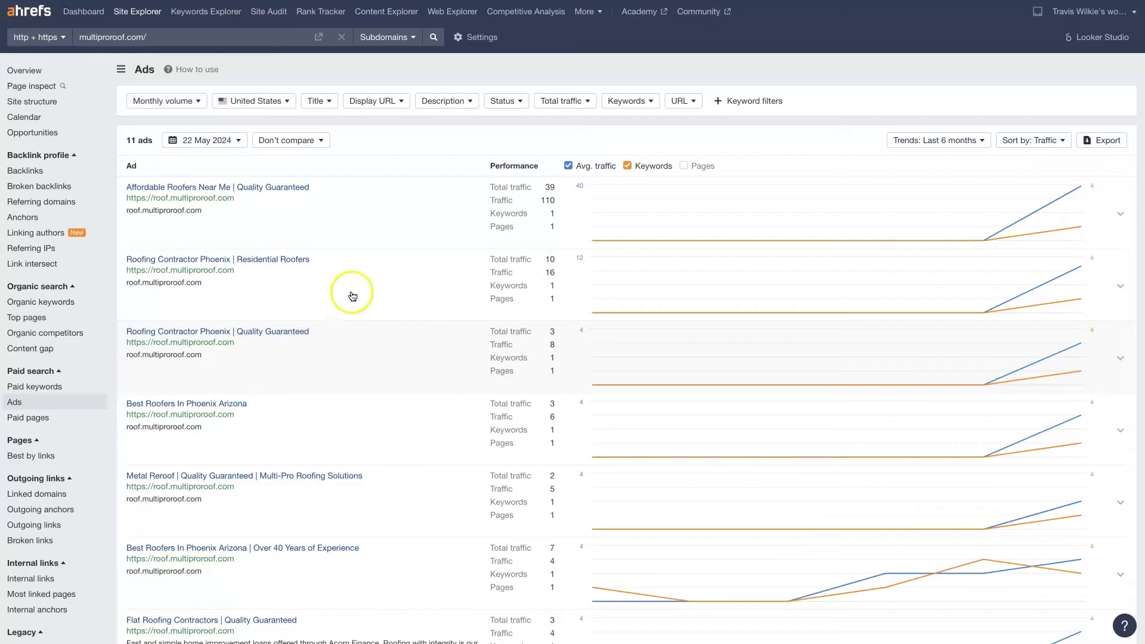
scroll(391, 439, "down", 3)
scroll(394, 443, "up", 3)
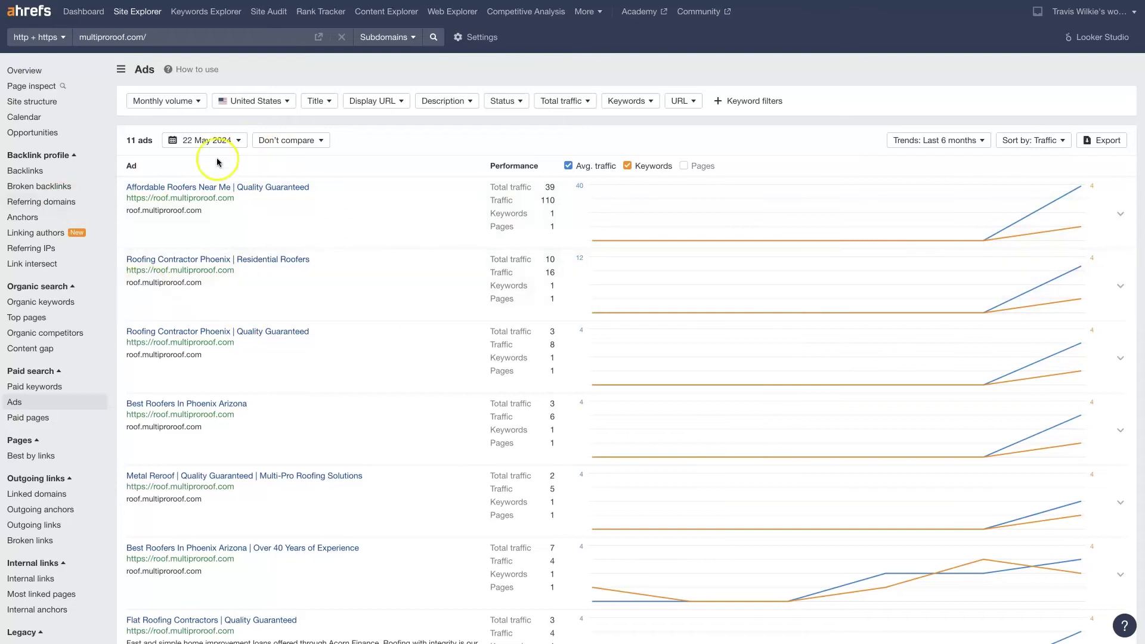
Review the ads' trend charts, e.g. Best Roofers In Phoenix Arizona at 3 keywords in April 2024.
scroll(367, 495, "down", 4)
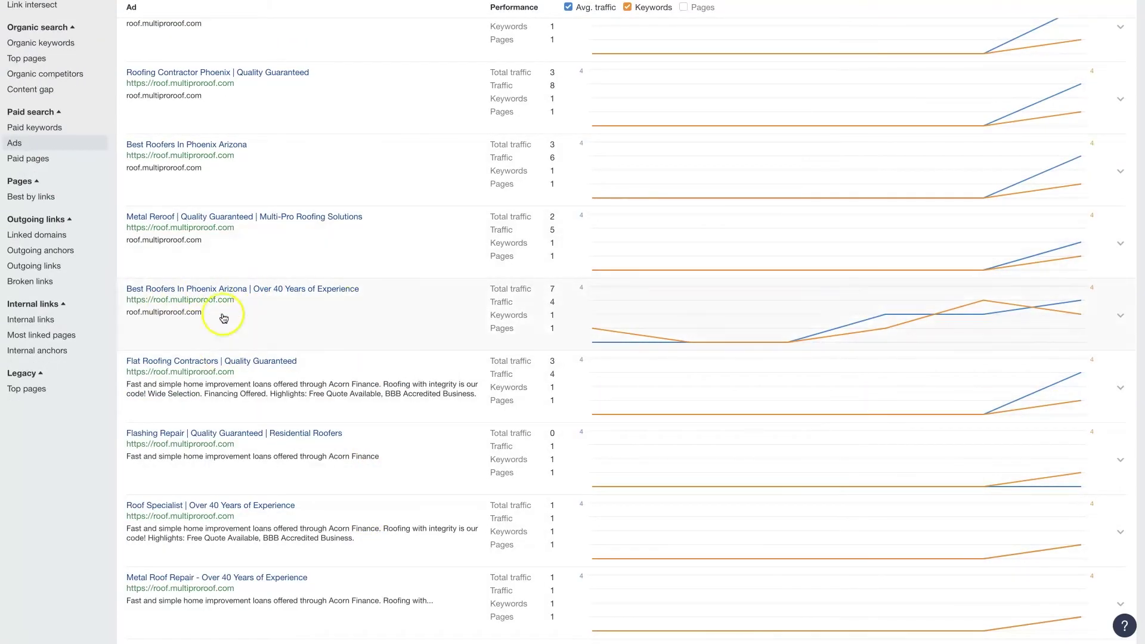
mouse_move(885, 314)
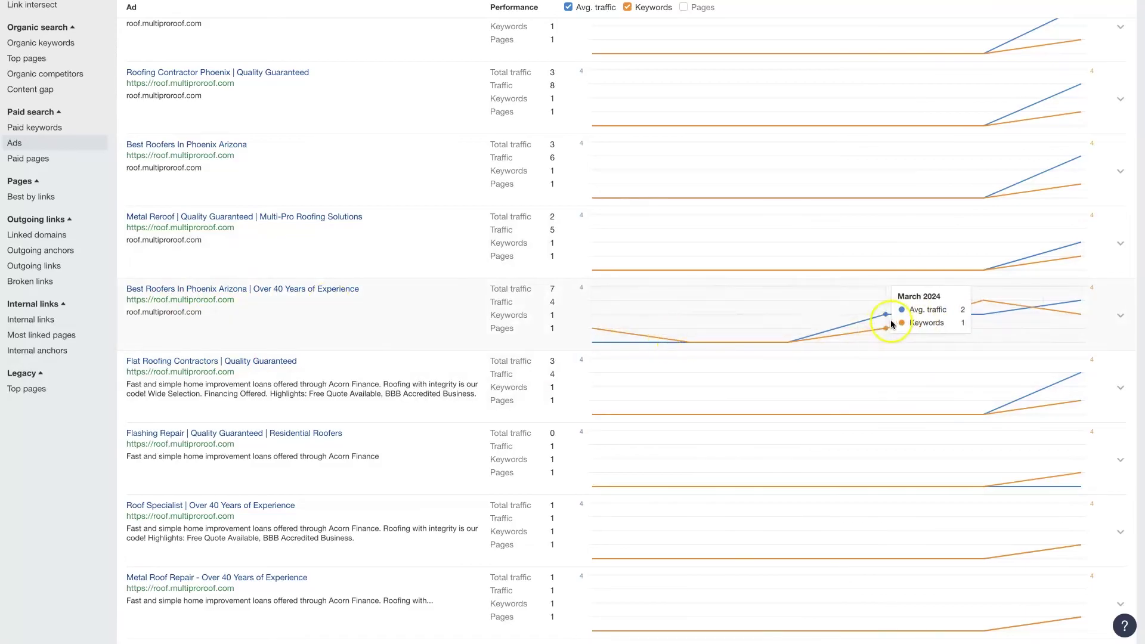
scroll(1010, 396, "down", 2)
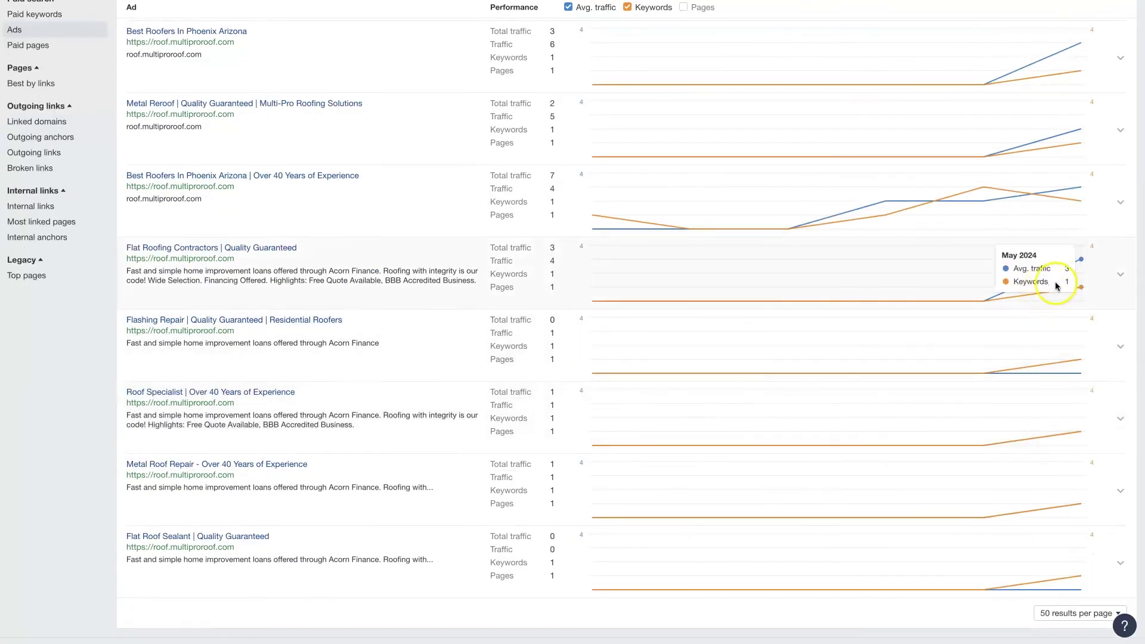
scroll(987, 396, "down", 1)
scroll(989, 407, "up", 4)
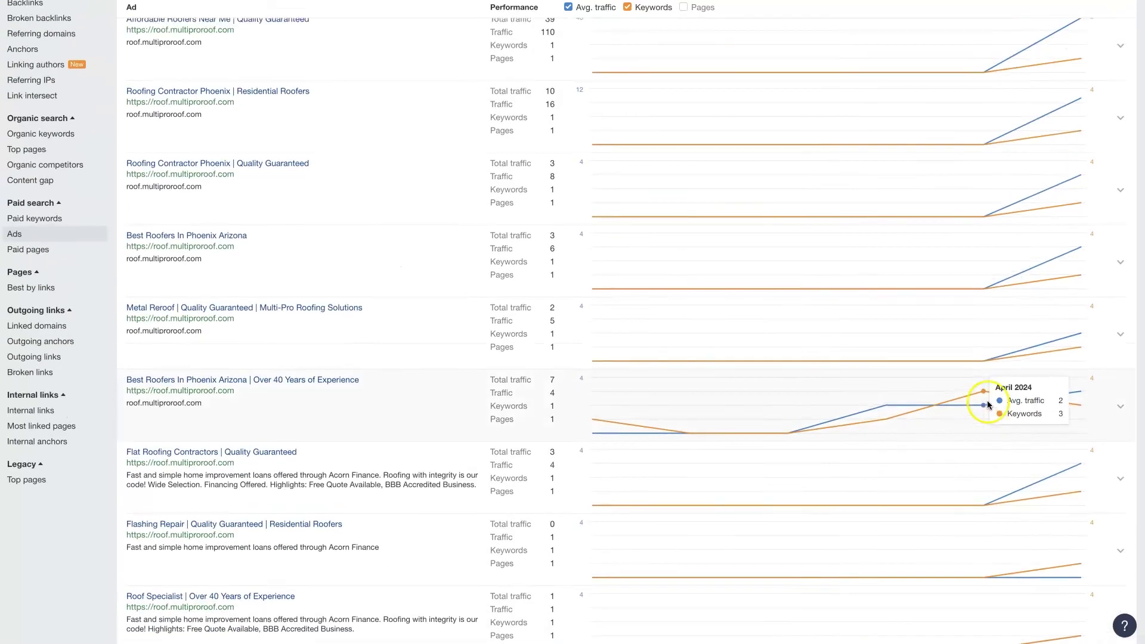
scroll(987, 400, "up", 3)
scroll(983, 400, "down", 2)
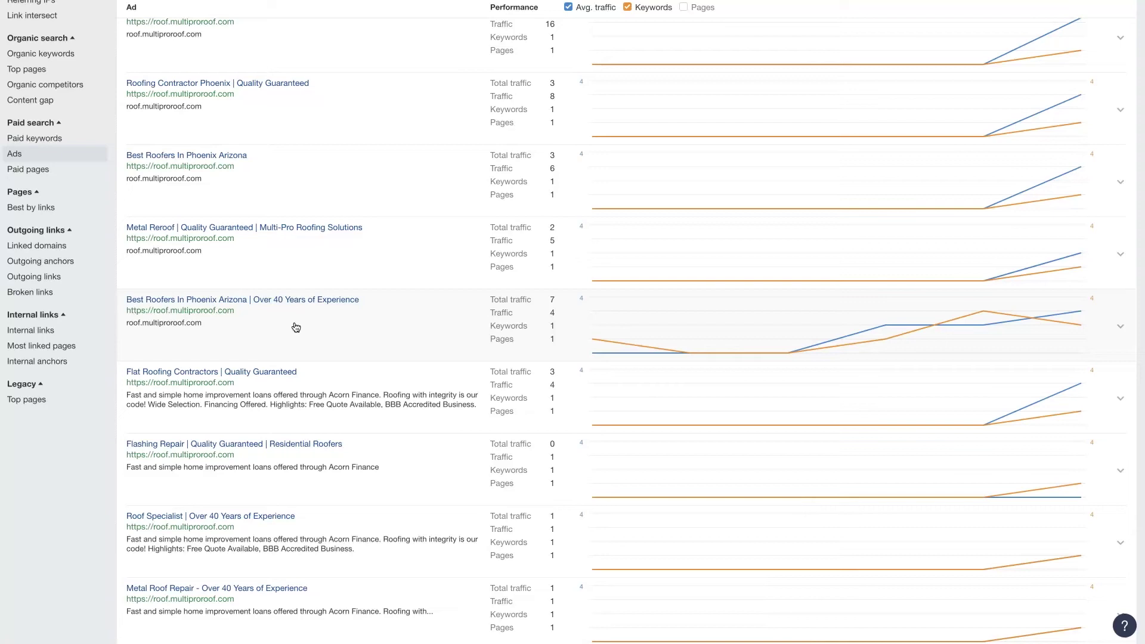
Scroll back to the top of the Ads list, led by Affordable Roofers Near Me.
scroll(435, 318, "up", 5)
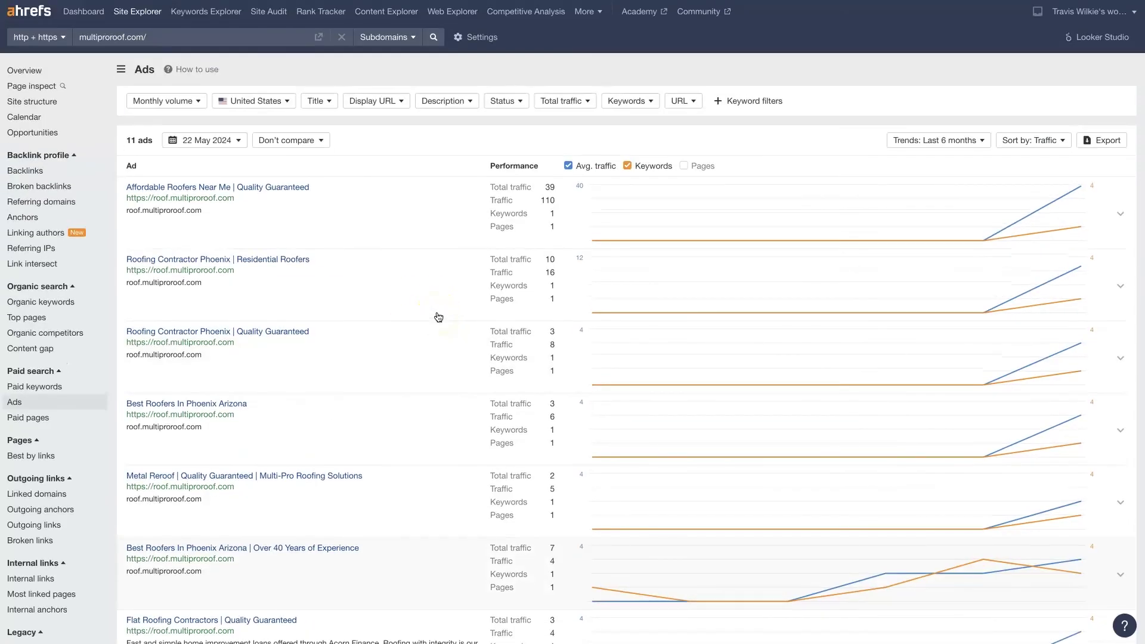